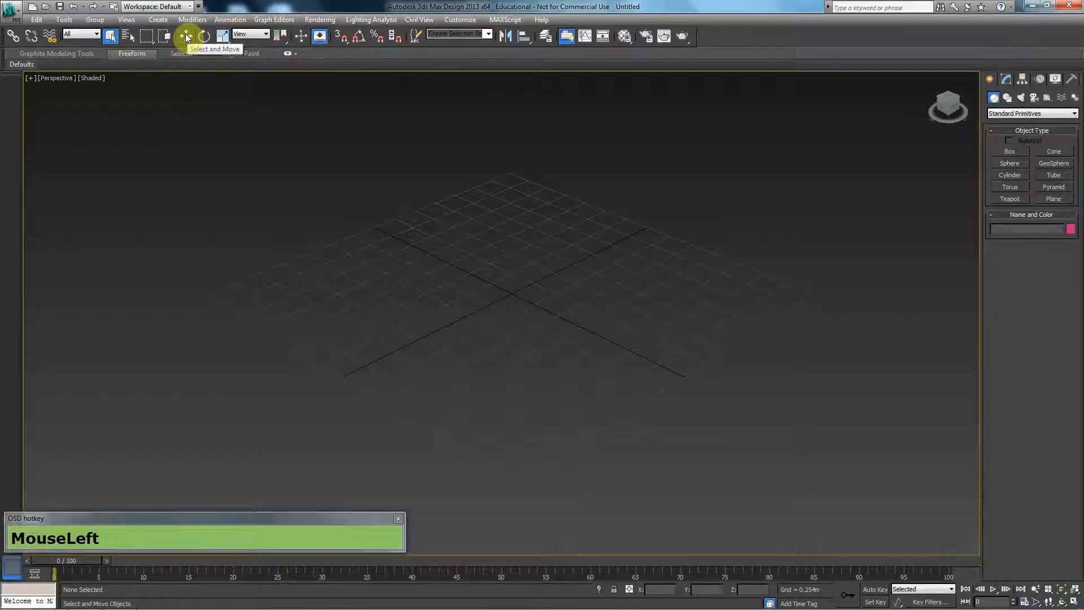
- Cycle through the Select and Move, Rotate and Uniform Scale tools with nothing selected
key("w")
key("e")
key("r")
key("w")
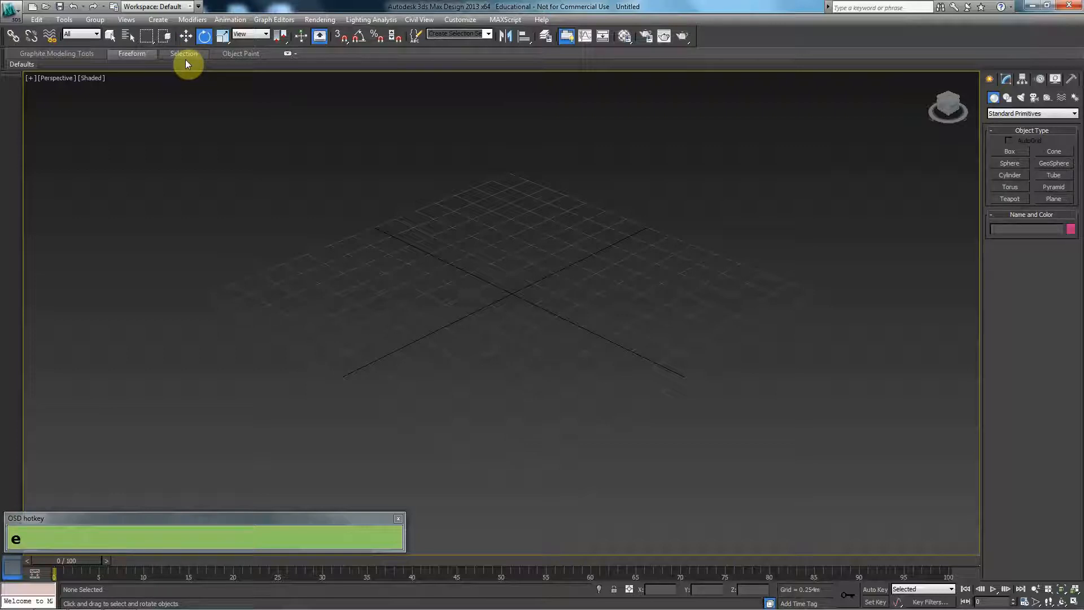
key("r")
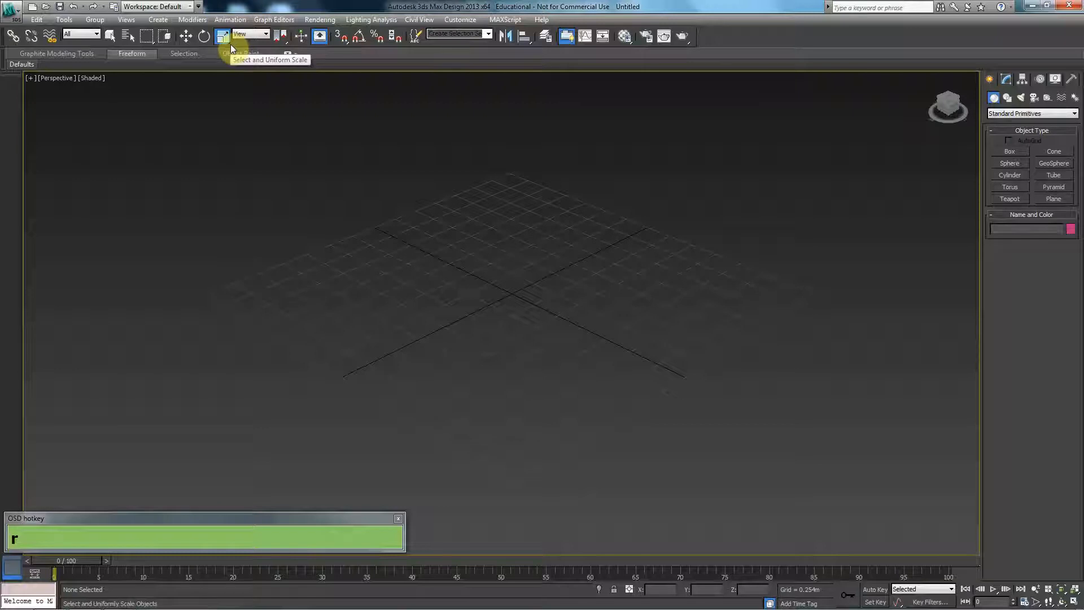
mouse_move(229, 48)
left_mouse_down()
mouse_move(224, 91)
mouse_move(222, 42)
left_mouse_up()
mouse_move(288, 36)
left_mouse_down()
mouse_move(283, 92)
mouse_move(278, 39)
left_mouse_up()
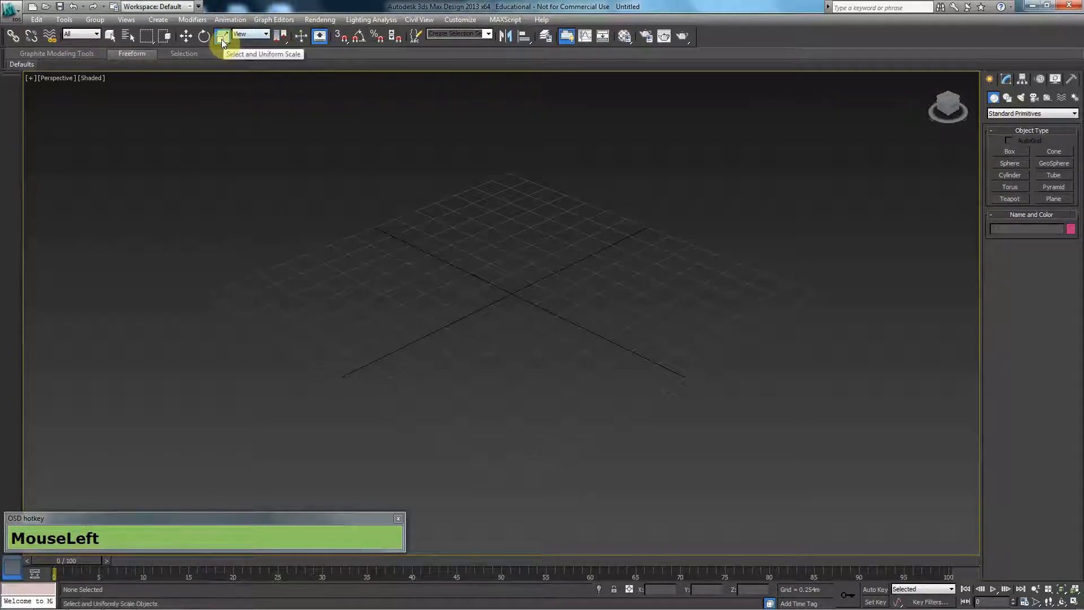
- Create a teapot primitive with a radius of about 0.7 m at the centre of the grid
left_click(998, 199)
left_click_drag(511, 295, 500, 261)
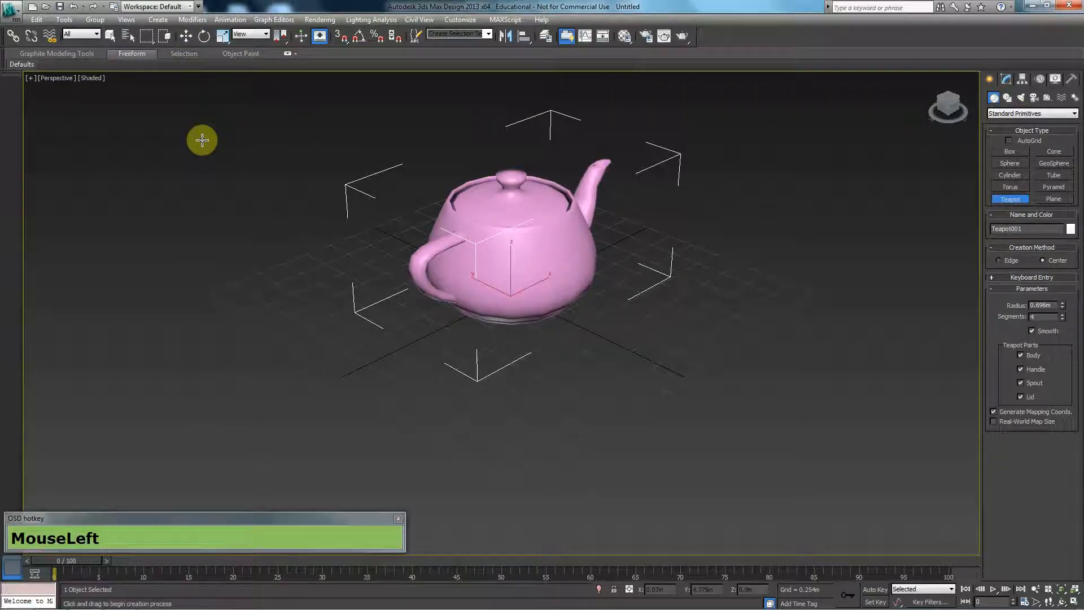
- Cycle the selected teapot's gizmo through Move, Rotate and Scale, ending on Move
key("w")
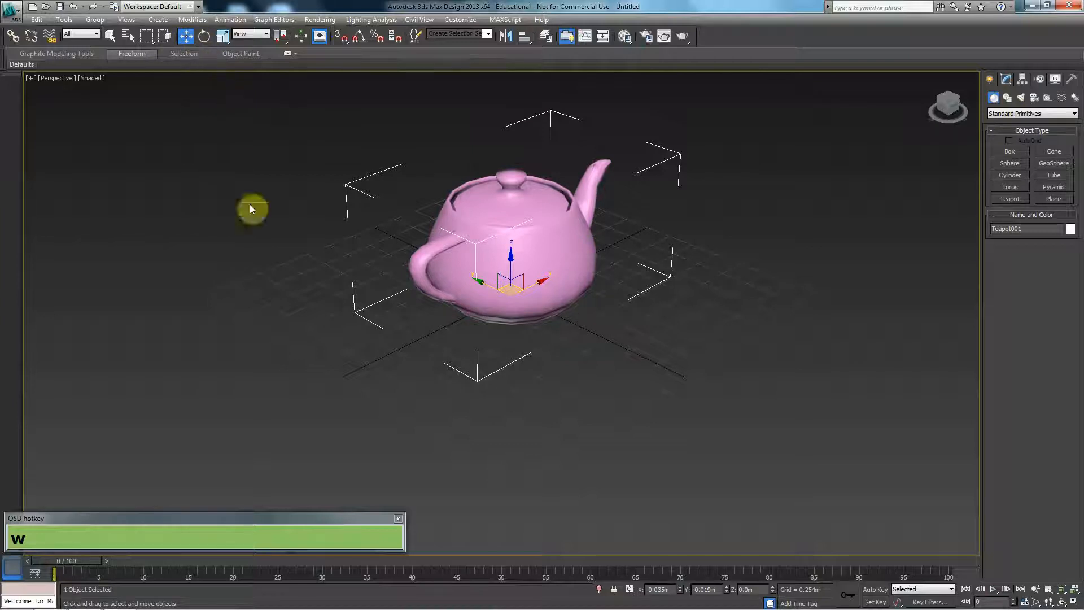
key("e")
key("r")
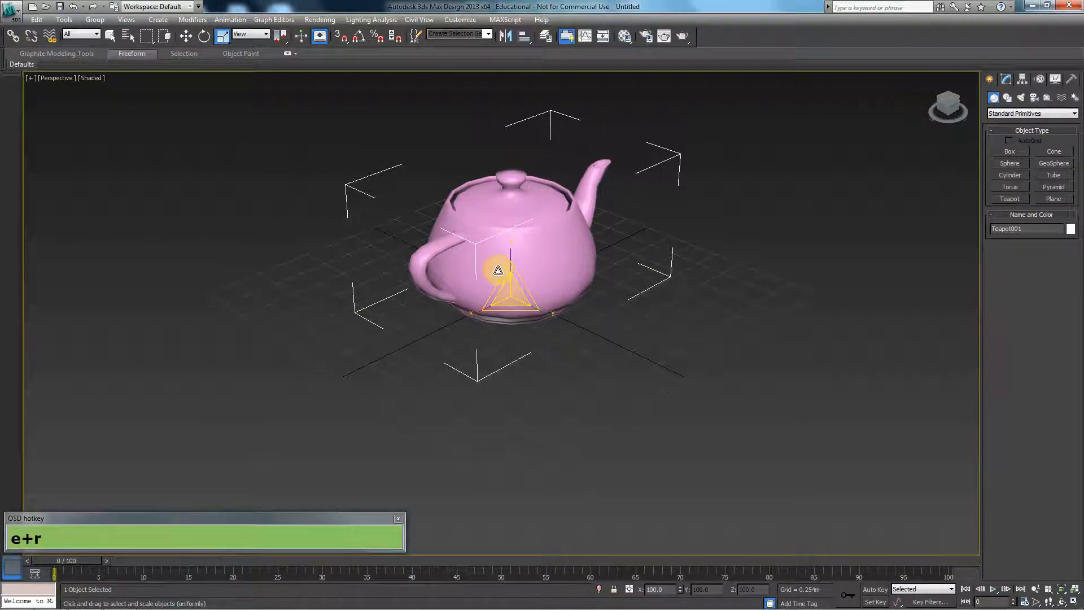
key("w")
key("e")
key("r")
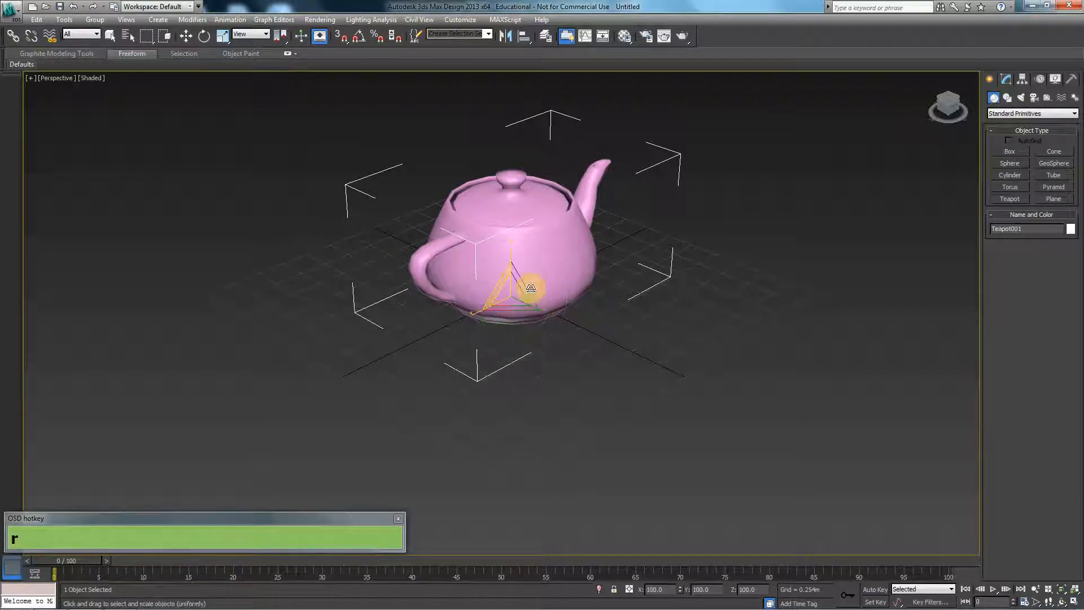
key("w")
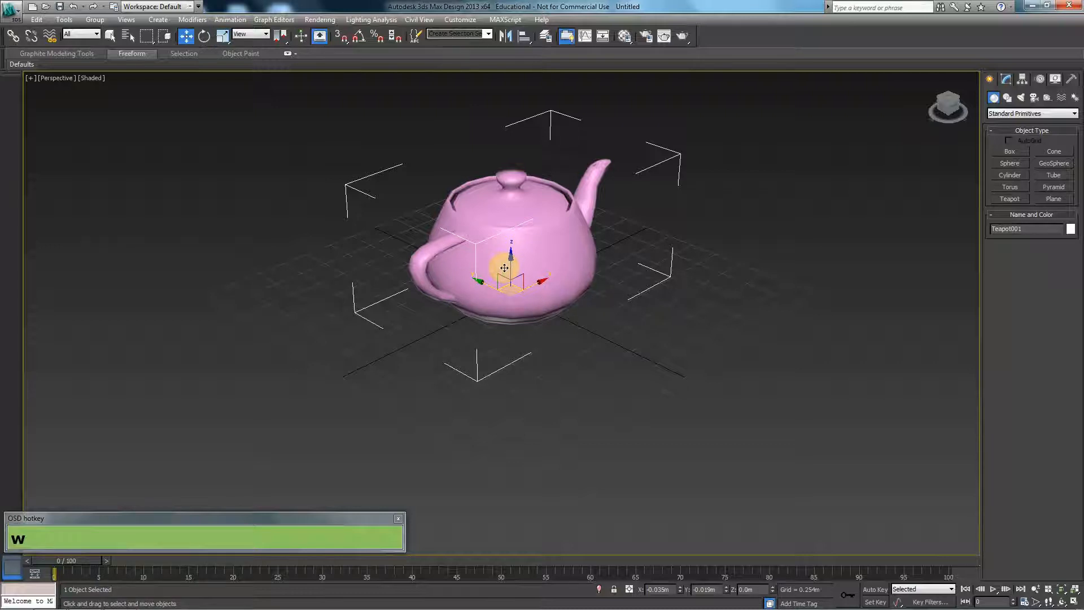
key("e")
key("r")
key("w")
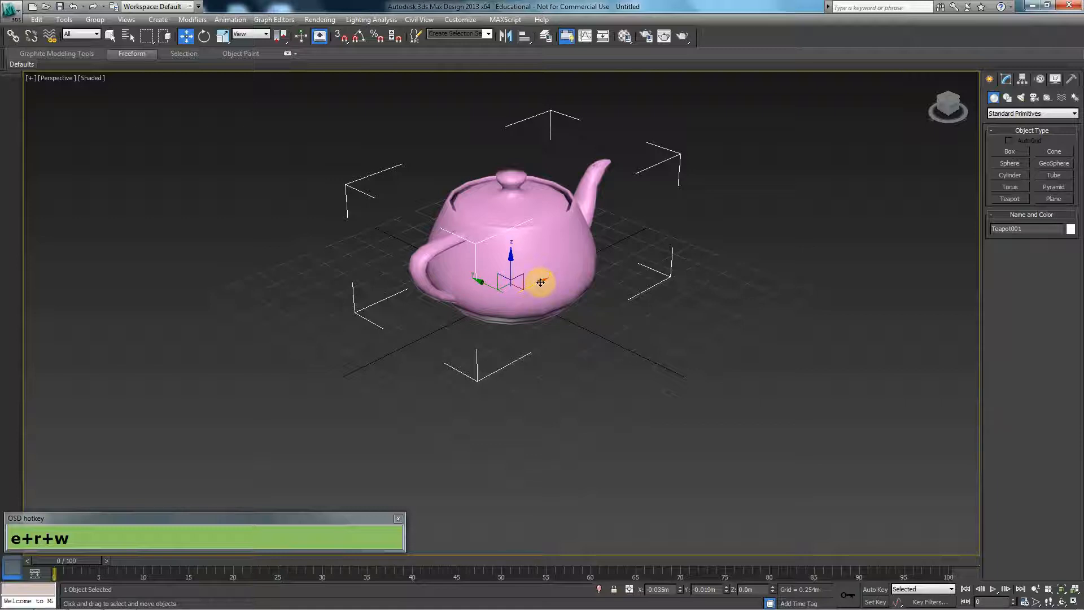
- Move the teapot along the X axis to about -0.3 m and along the Y axis to about -0.55 m
left_click_drag(540, 283, 493, 339)
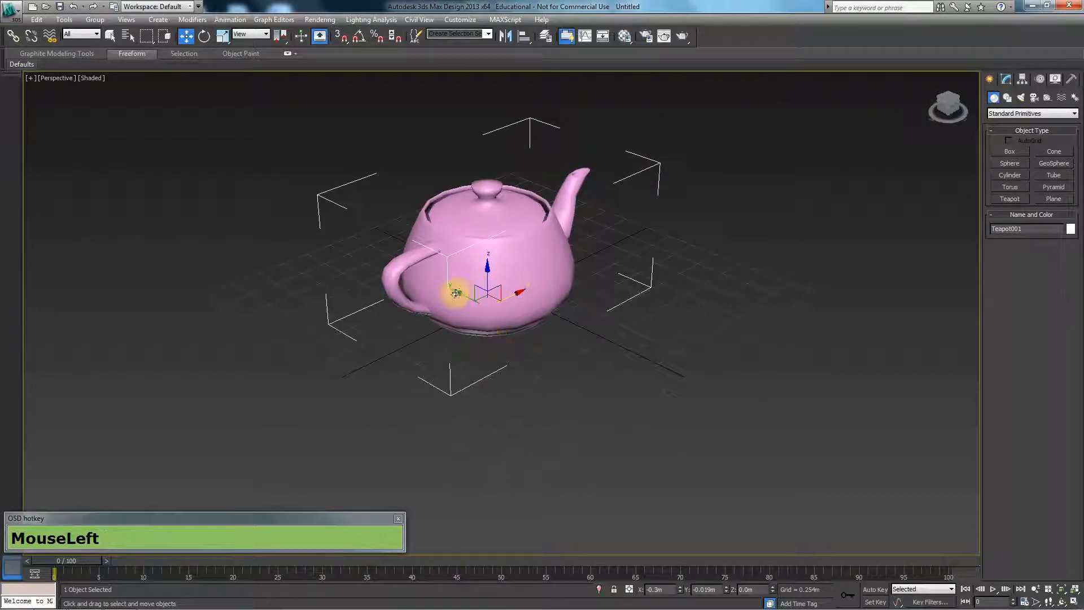
left_click_drag(459, 292, 508, 214)
key("ctrl+z")
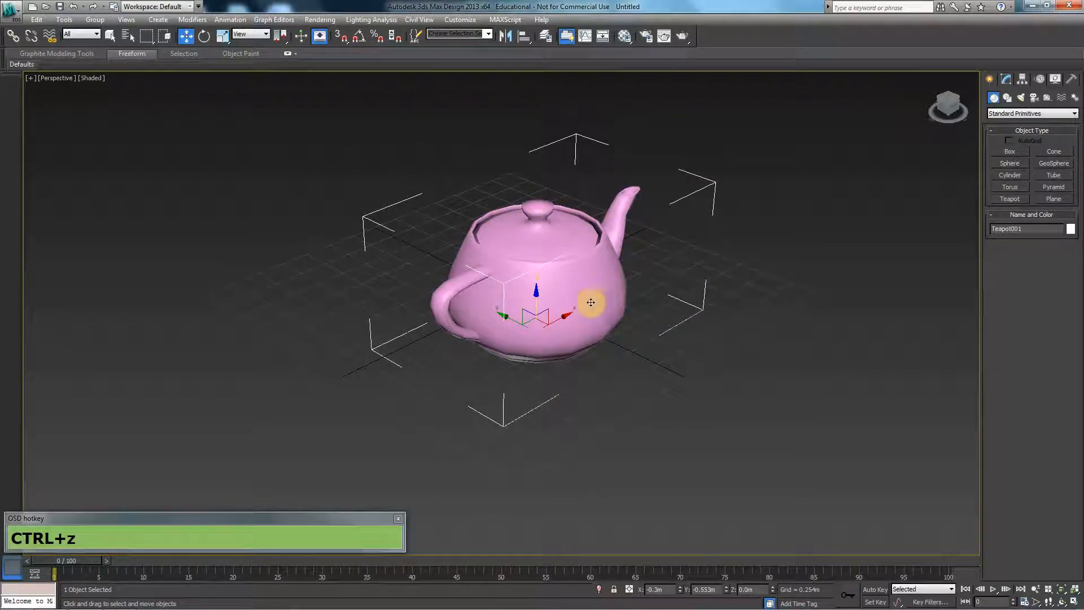
- Move the teapot in the XZ plane to about X -0.08 m and Z 0.65 m
left_click_drag(546, 309, 569, 232)
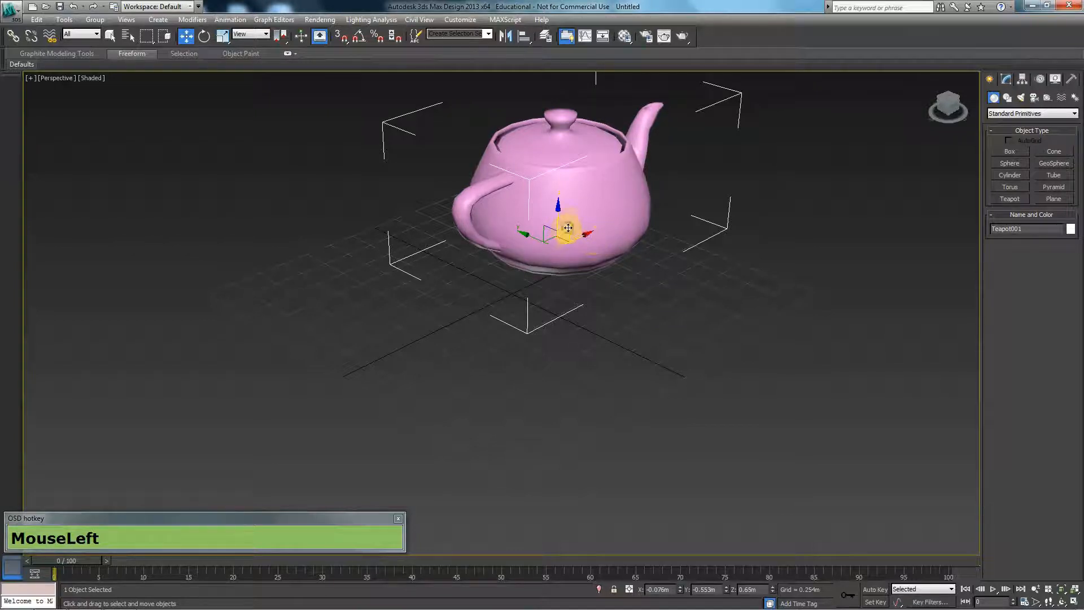
left_click_drag(460, 303, 510, 252)
key("ctrl+z")
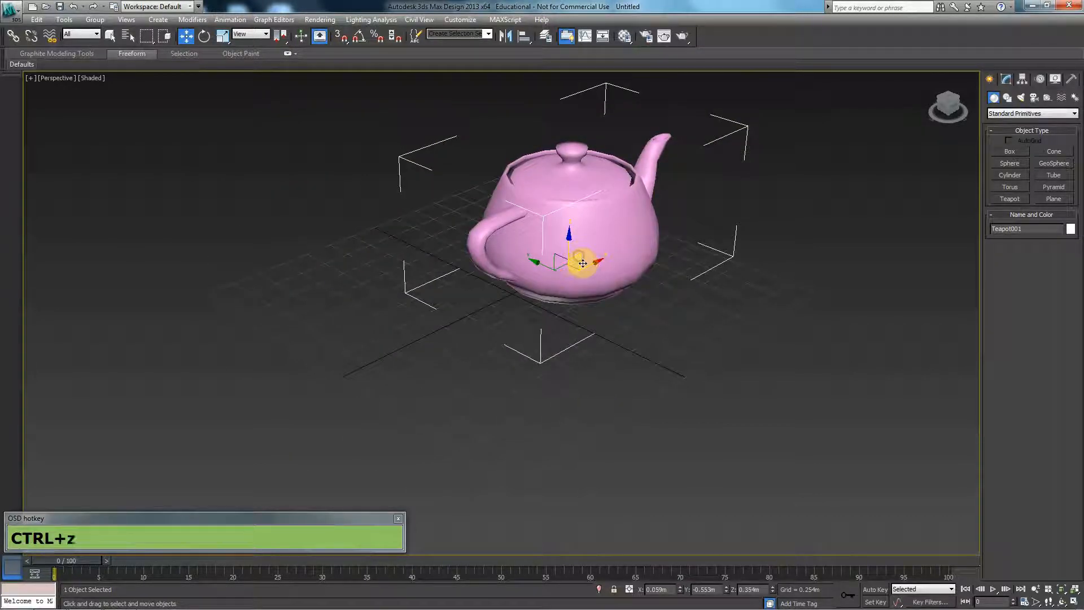
key("ctrl+z")
scroll(545, 226, "down", 2)
middle_click_drag(543, 313, 592, 246)
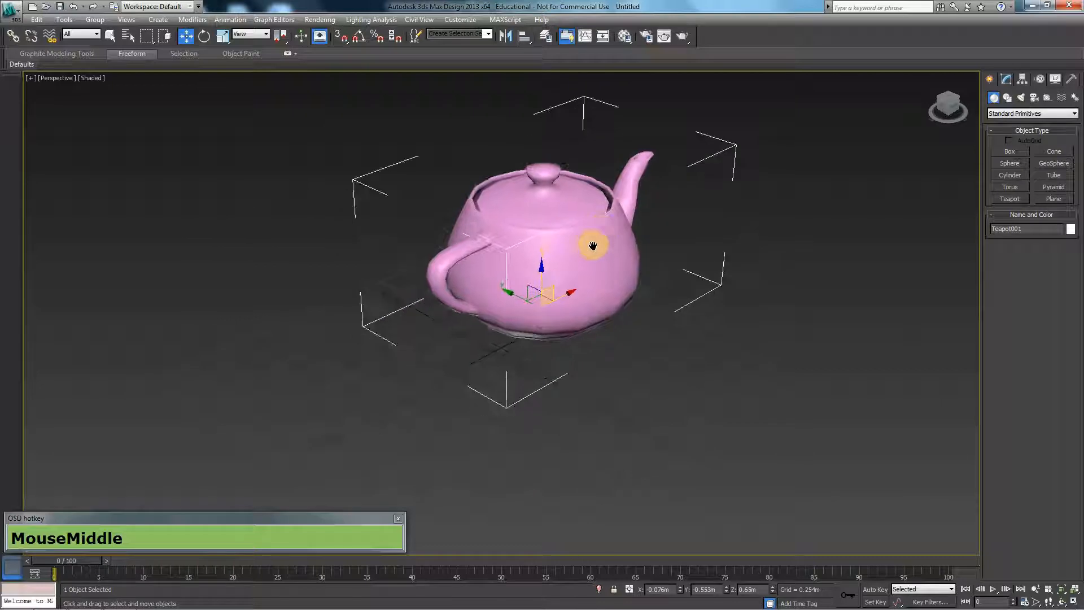
- Try rotating the teapot about its different axes, undo each rotation, and decline to resave the autobackup file
left_click(208, 35)
left_click_drag(559, 332, 498, 325)
key("ctrl+z")
left_click_drag(529, 279, 564, 239)
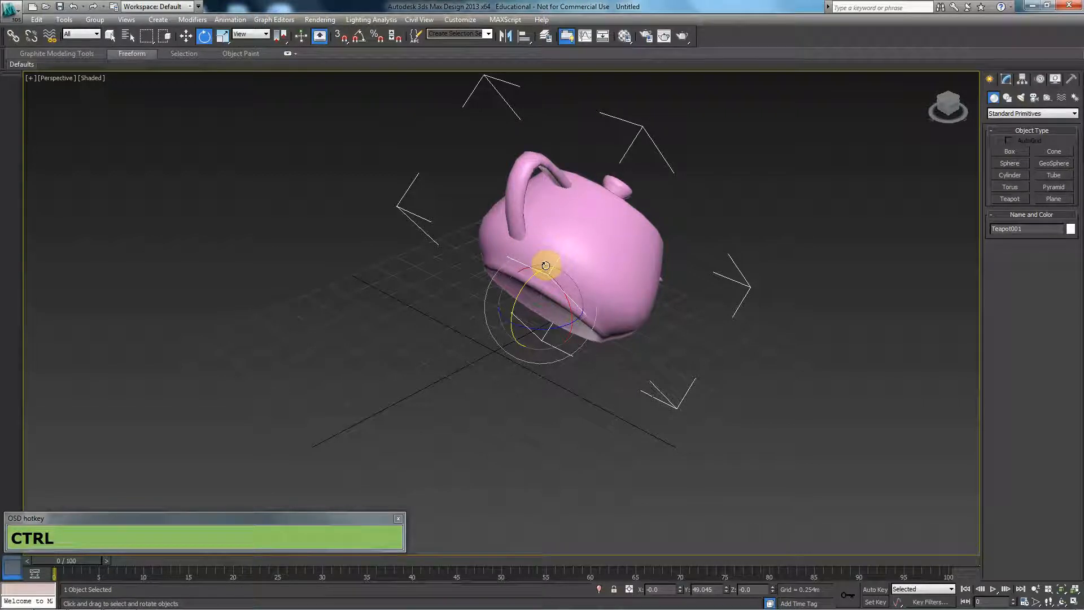
key("ctrl+z")
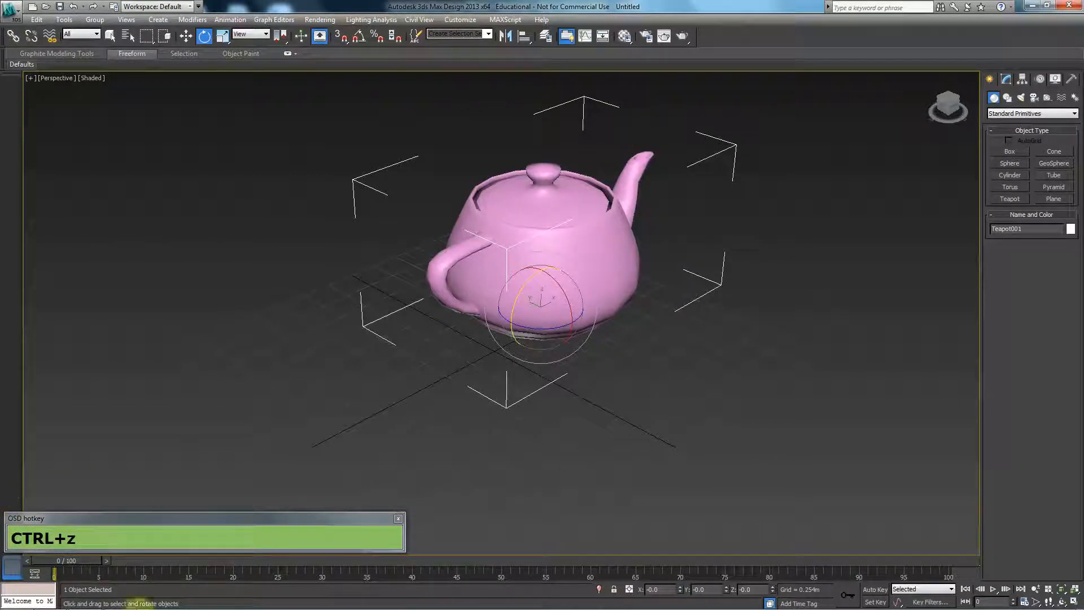
left_click_drag(545, 326, 584, 327)
key("ctrl+z")
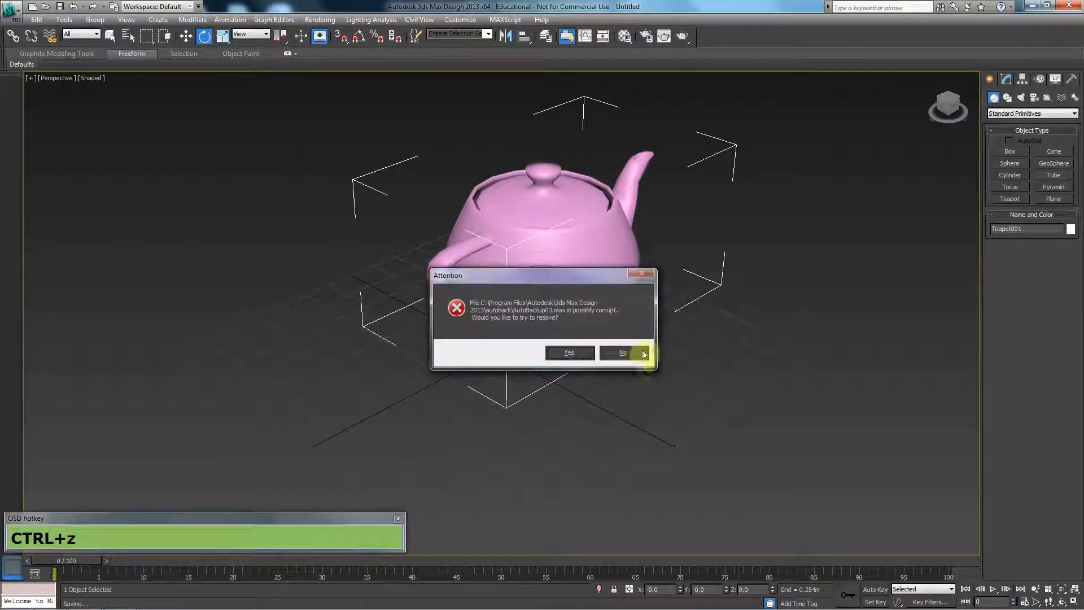
left_click(622, 353)
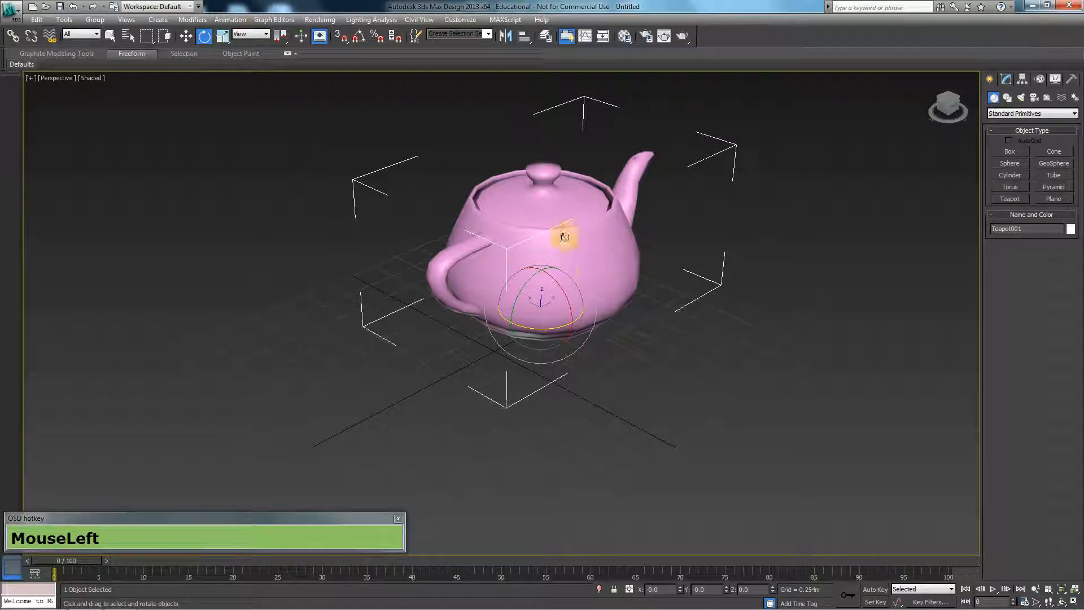
- Try scaling the teapot non-uniformly and uniformly, undo every scale change, and return to the Move tool
left_click(223, 36)
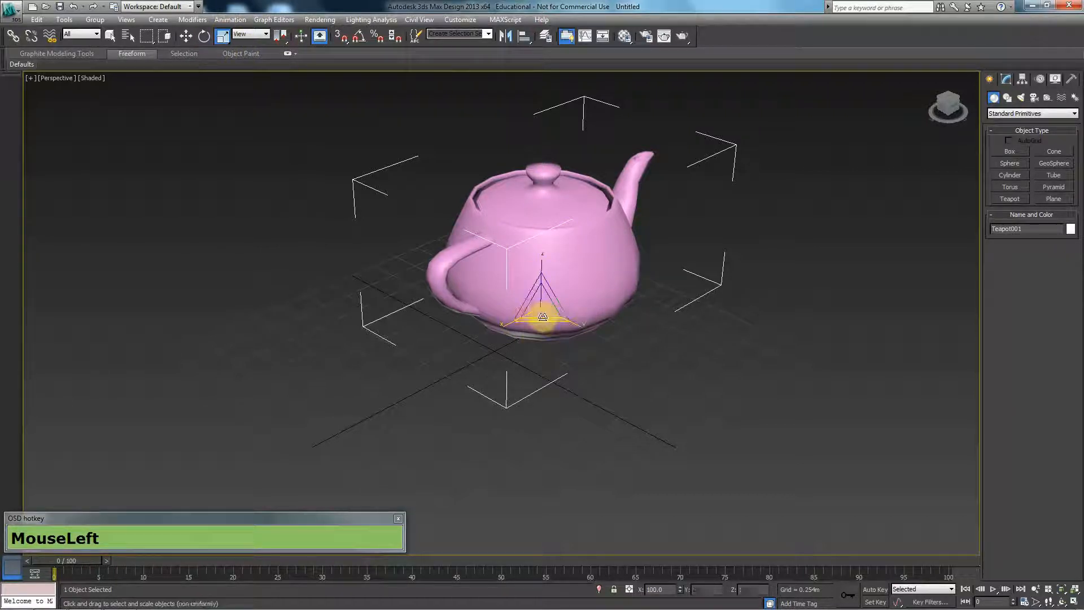
left_click_drag(581, 327, 537, 282)
key("ctrl+z")
key("ctrl+z")
key("ctrl+z")
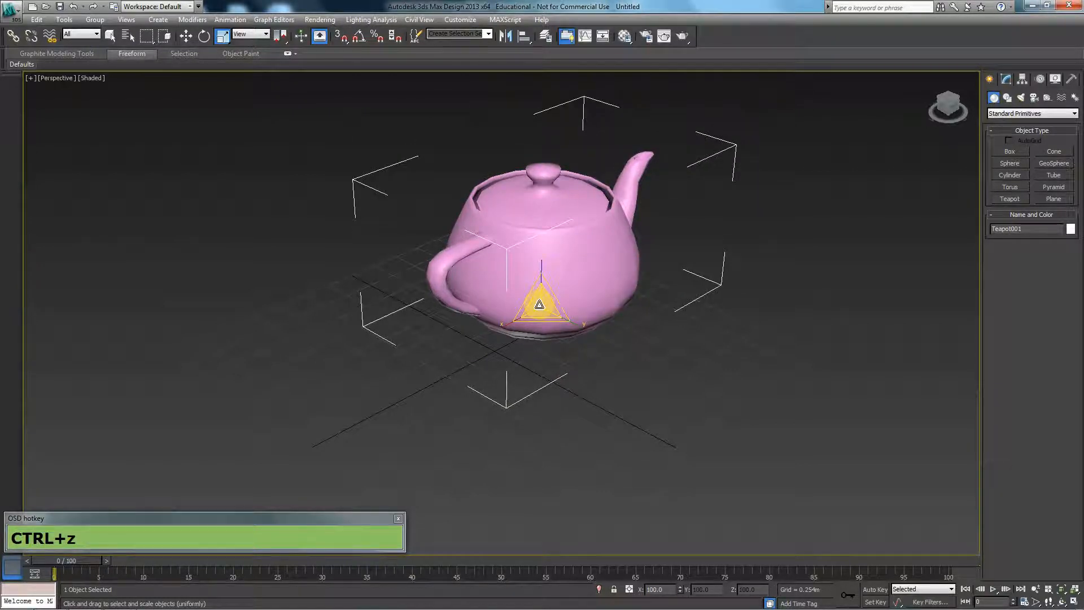
mouse_move(539, 307)
left_mouse_down()
mouse_move(510, 245)
mouse_move(551, 315)
mouse_move(516, 266)
mouse_move(547, 305)
mouse_move(540, 270)
mouse_move(561, 310)
mouse_move(527, 286)
mouse_move(537, 298)
left_mouse_up()
key("ctrl+z")
key("w")
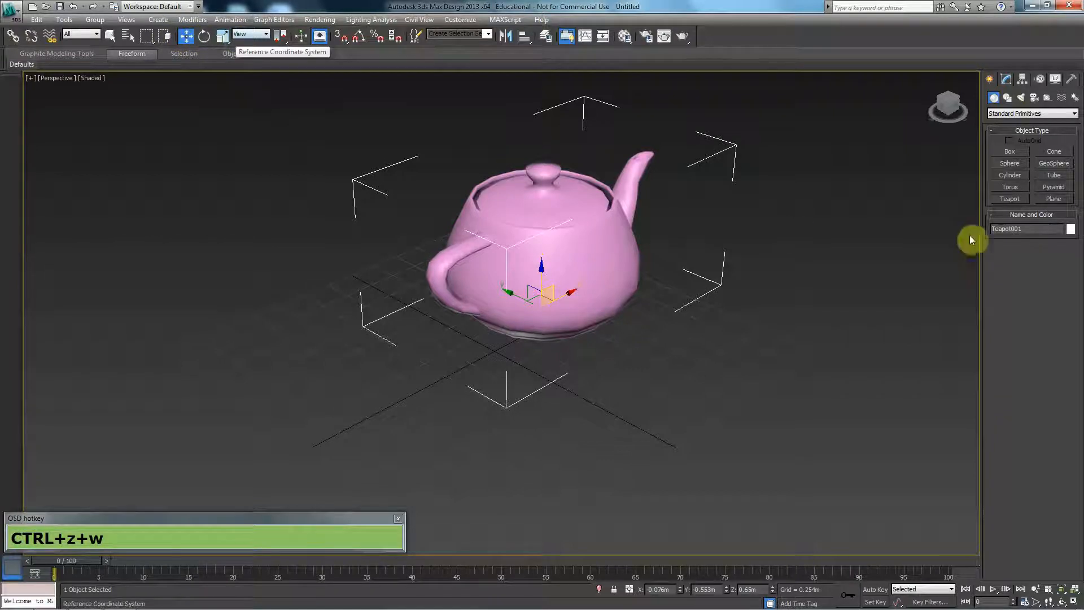
- Add four smaller teapots beside the large one, giving the last a radius of about 0.22 m
left_click(1010, 198)
left_click_drag(851, 314, 777, 390)
left_click_drag(681, 423, 602, 452)
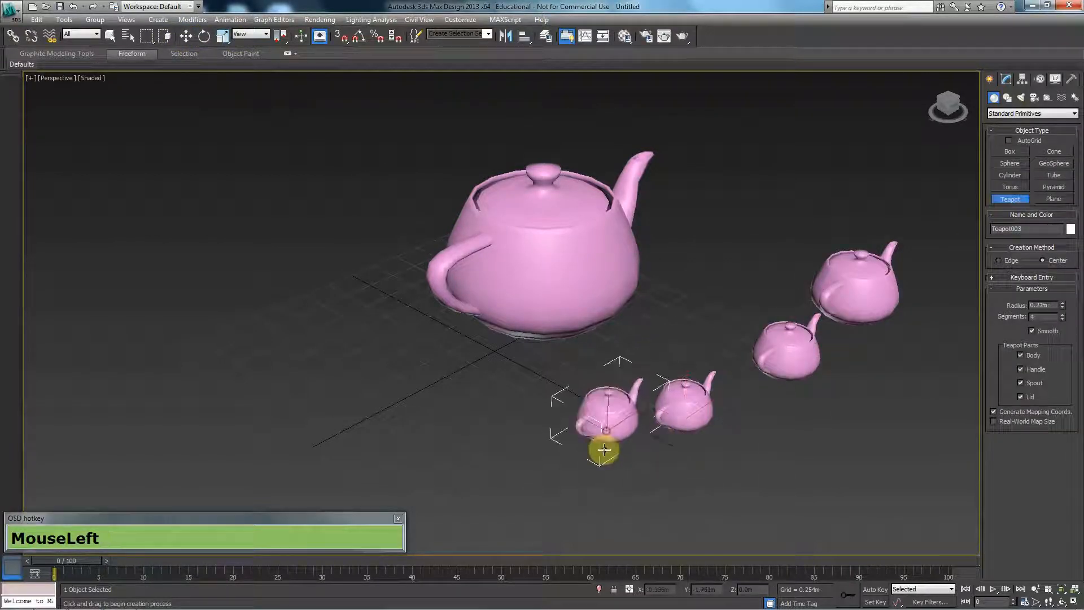
- Select the teapots in turn with the Move tool and raise the last-created small teapot to about Z 0.145 m
left_click(187, 36)
left_click(611, 275)
left_click(679, 409)
left_click(777, 370)
left_click(859, 294)
left_click(624, 419)
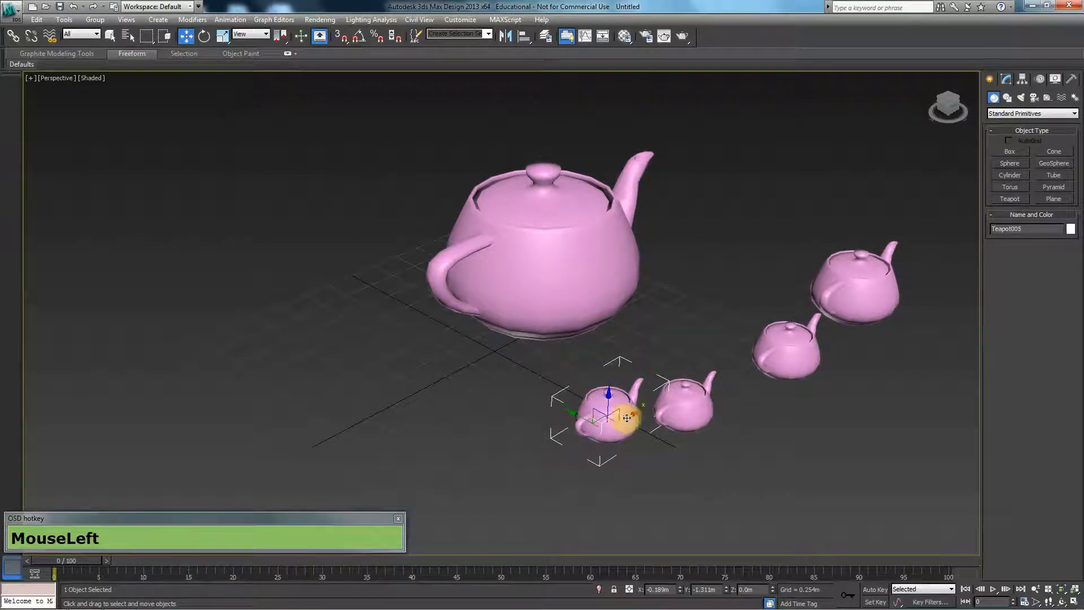
mouse_move(597, 422)
left_mouse_down()
mouse_move(591, 455)
mouse_move(611, 405)
left_mouse_up()
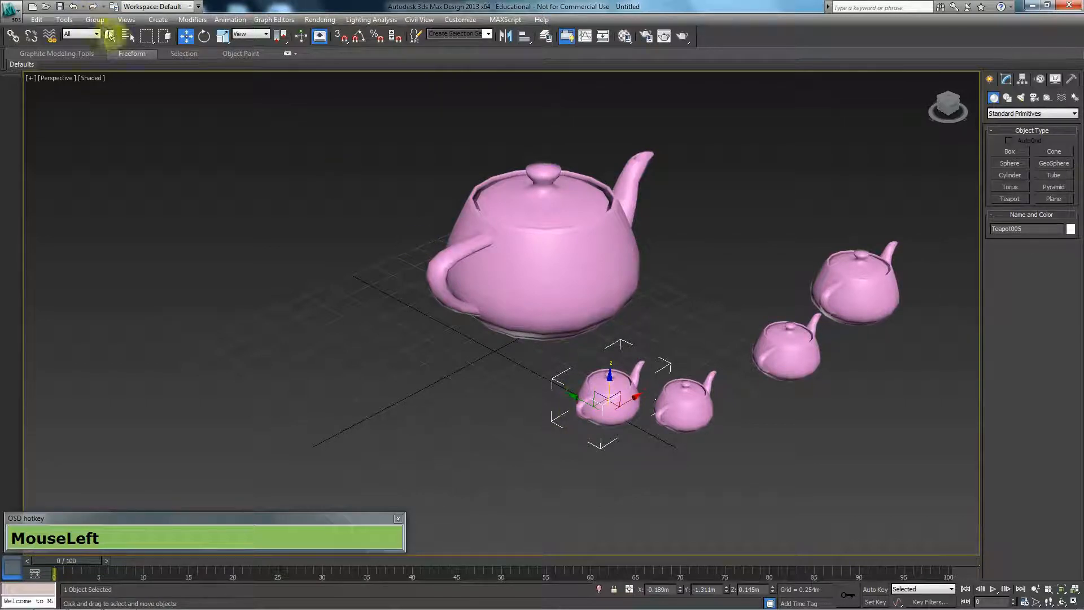
- Select the large teapot and the two nearest small teapots one at a time with the Select Object tool
left_click(111, 36)
left_click(516, 260)
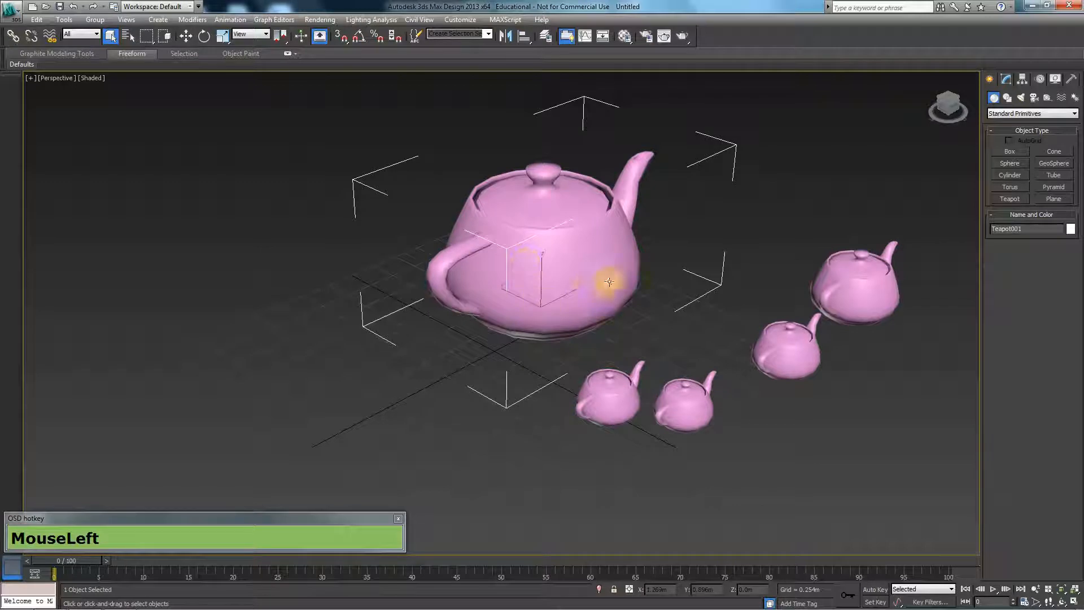
mouse_move(558, 305)
left_mouse_down()
mouse_move(576, 222)
mouse_move(588, 263)
mouse_move(569, 289)
left_mouse_up()
left_click(596, 403)
left_click(701, 416)
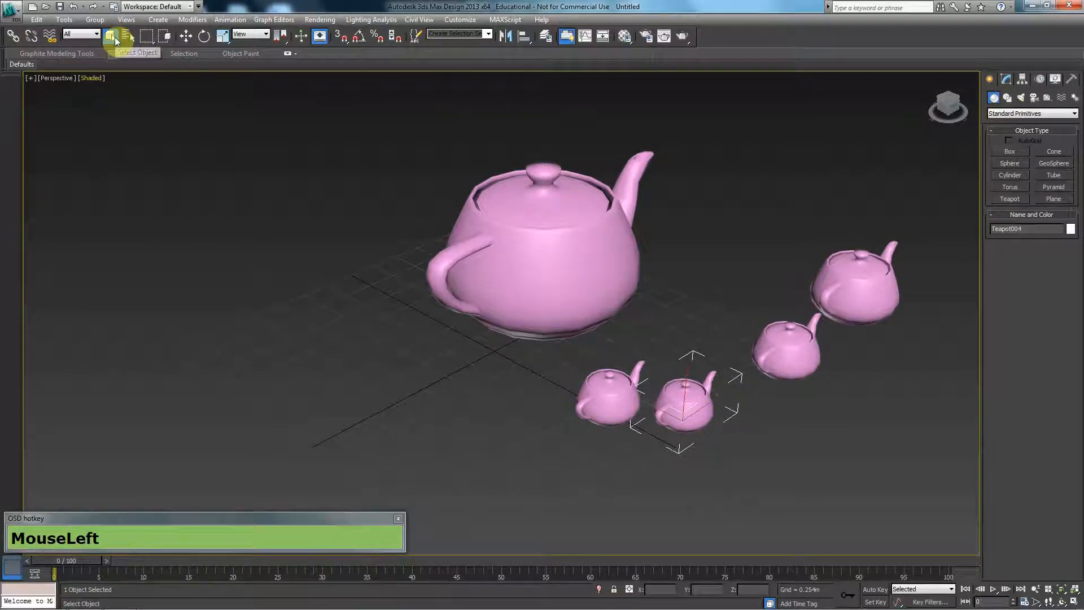
- Cycle through the available selection region shapes of the Select Object tool
key("q")
key("q")
key("q")
key("q")
key("q")
key("q")
key("q")
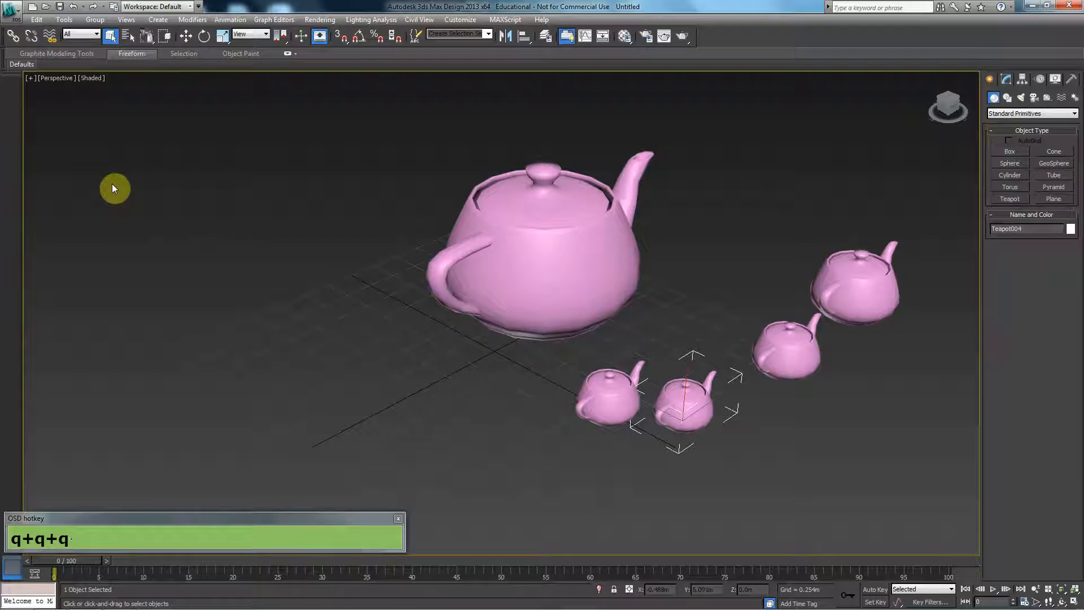
key("q")
key("q")
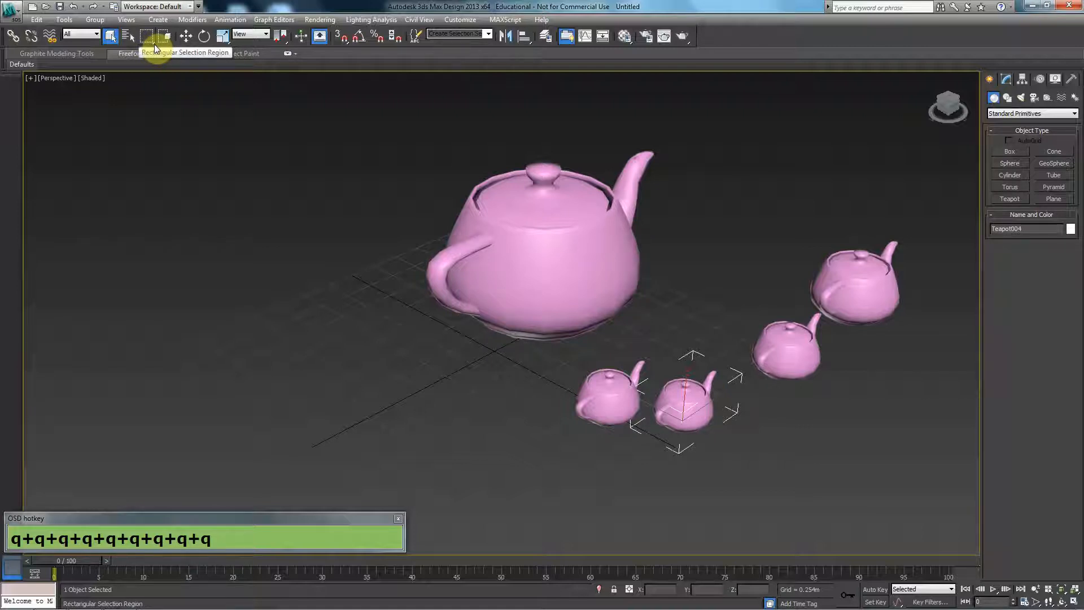
- Region-select teapots with the Rectangular Selection Region, clear the selection, and repeat it with the Circular Selection Region
mouse_move(148, 36)
left_mouse_down()
mouse_move(143, 102)
mouse_move(145, 38)
left_mouse_up()
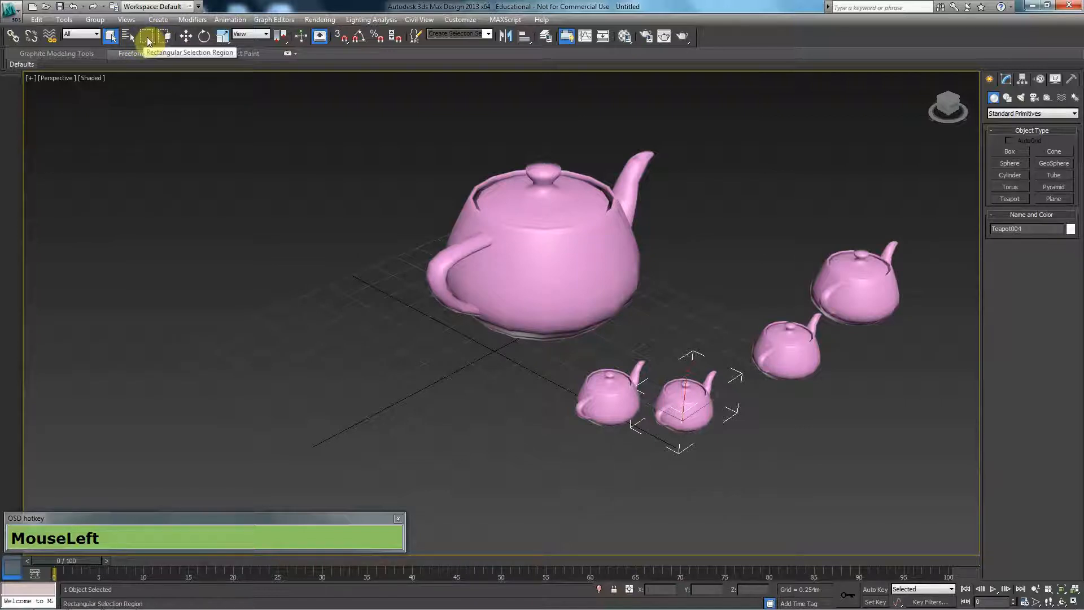
left_click_drag(360, 118, 711, 375)
left_click(305, 382)
key("q")
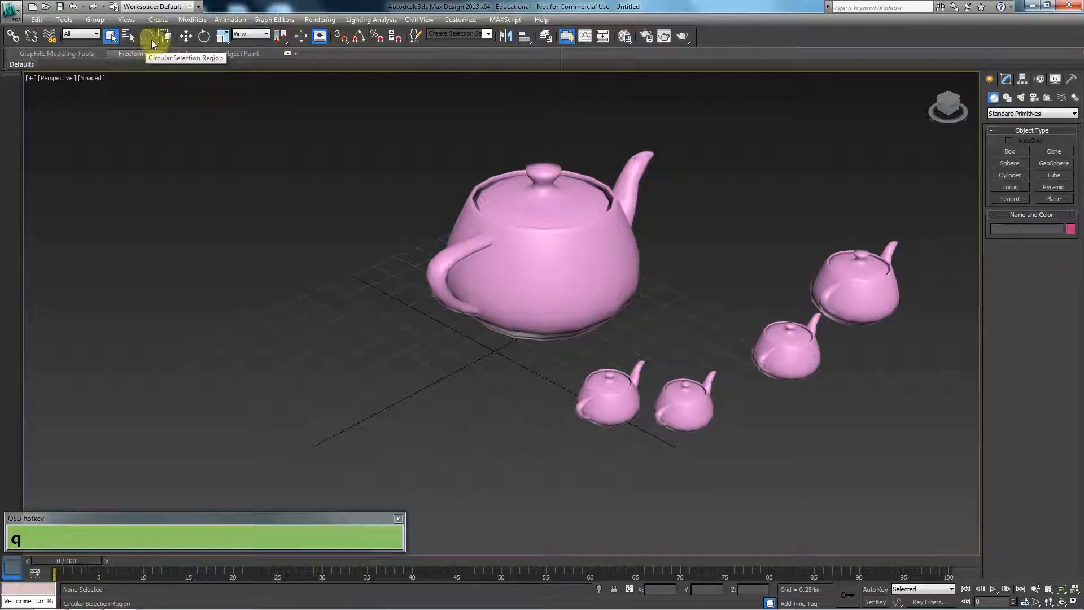
left_click_drag(460, 213, 604, 364)
- Select the large teapot and the two nearest small teapots by outlining them with a Fence Selection Region
key("q")
mouse_move(387, 181)
left_mouse_down()
mouse_move(612, 133)
mouse_move(480, 150)
mouse_move(388, 277)
left_mouse_up()
left_click(532, 480)
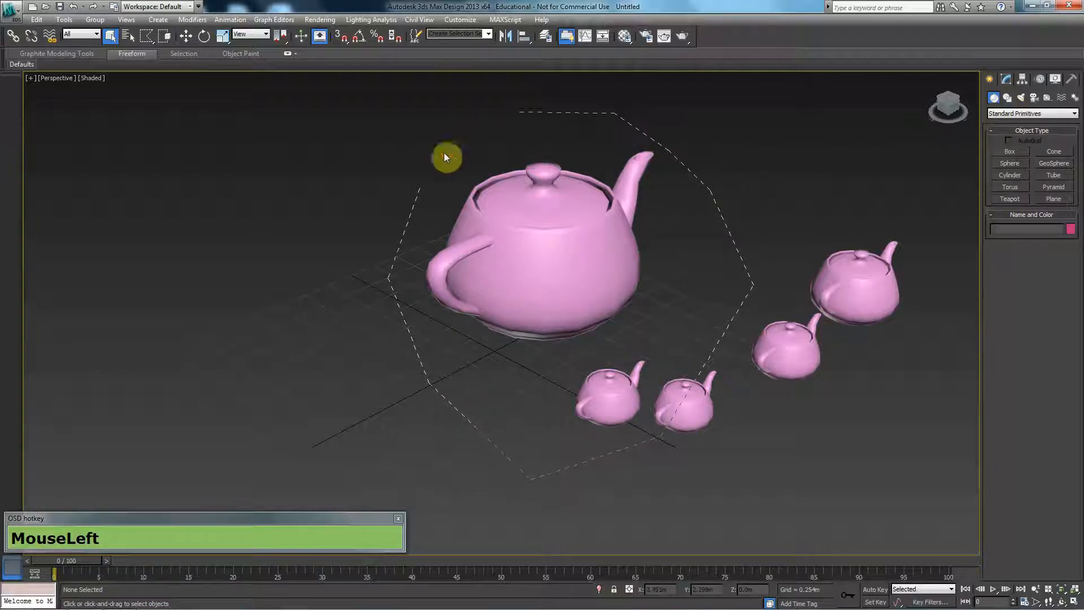
left_click(418, 187)
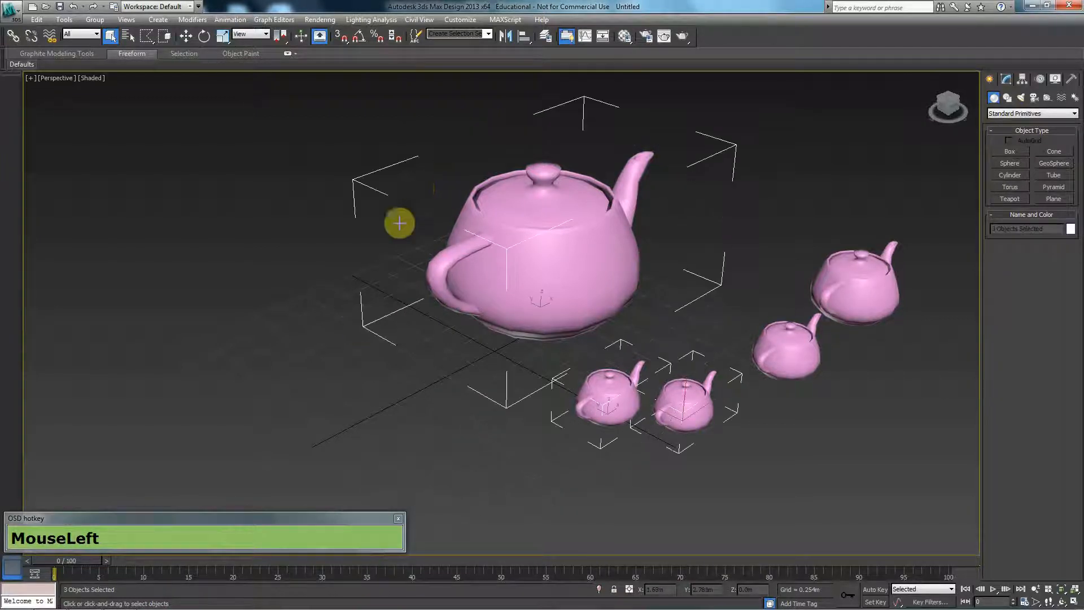
- Clear the selection and select all five teapots with a freehand Lasso Selection Region
key("q")
left_click(364, 331)
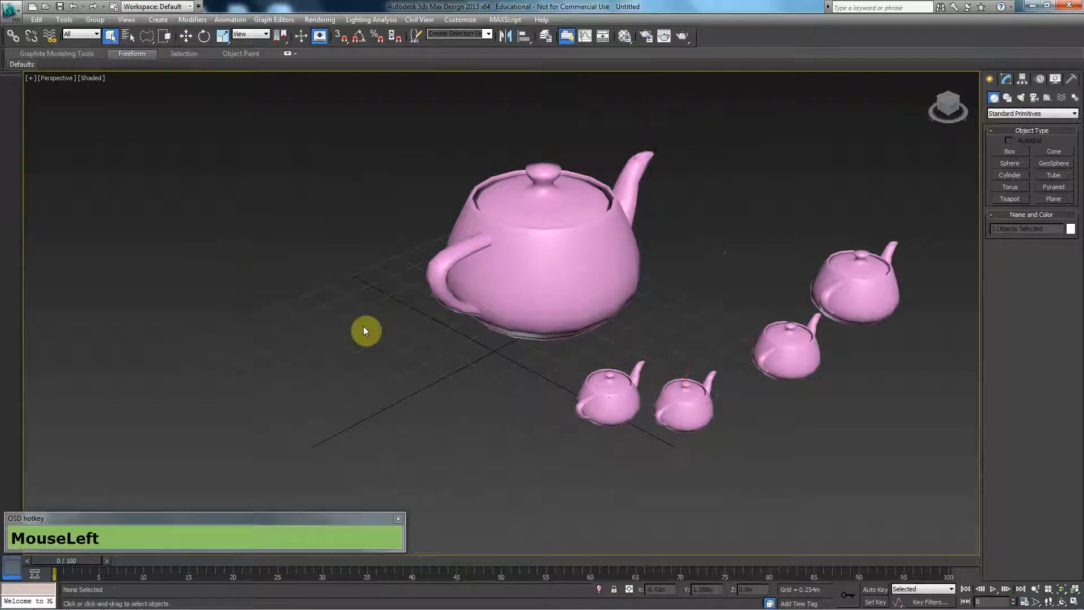
left_click_drag(357, 294, 516, 89)
left_click_drag(804, 337, 554, 446)
left_click_drag(373, 297, 345, 269)
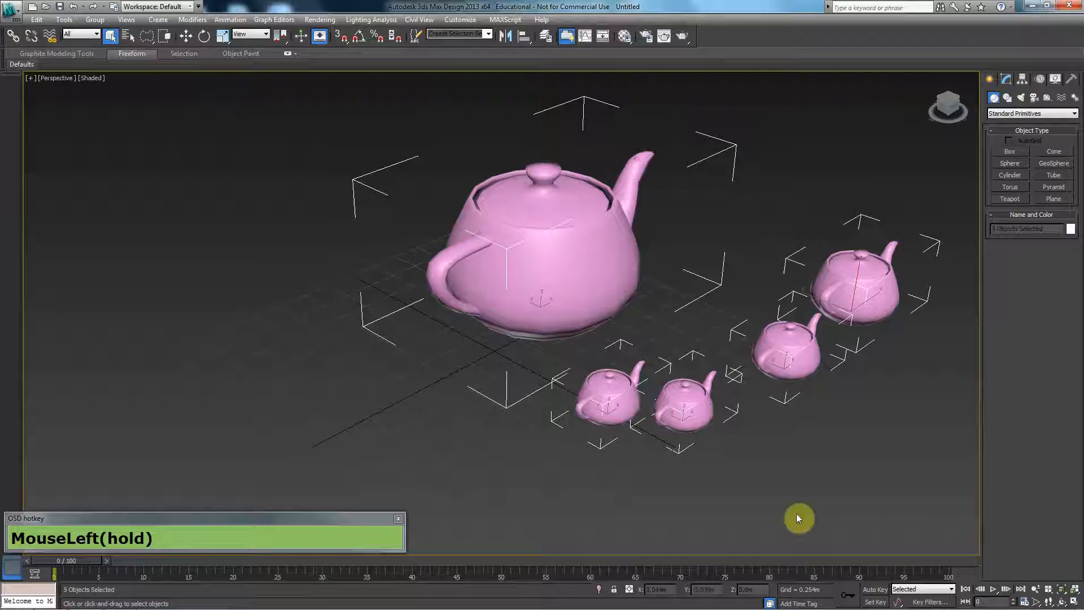
key("q")
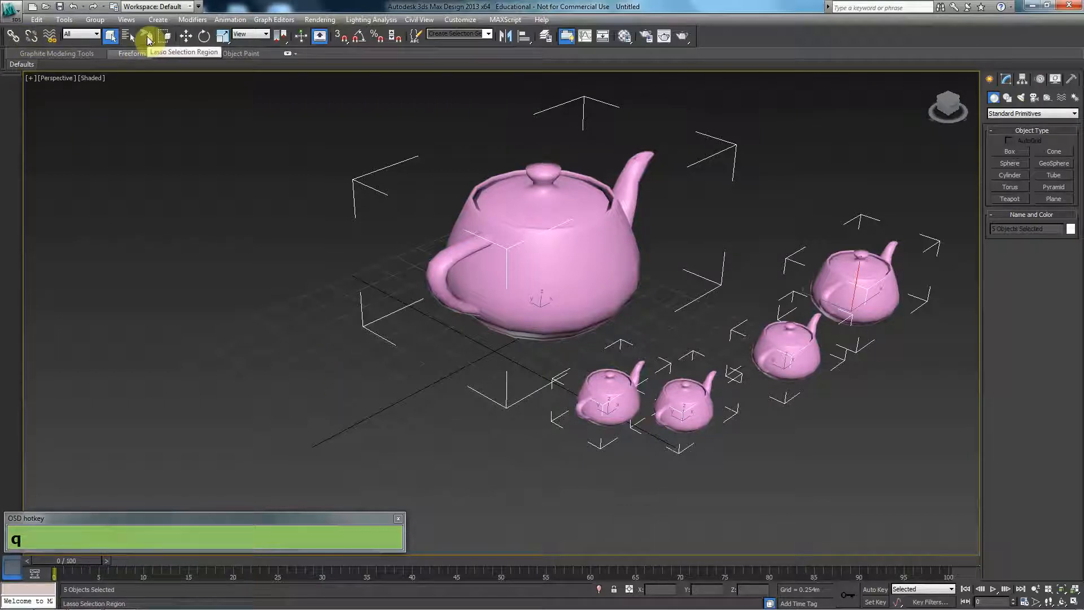
- Select all five teapots by sweeping over them, switch back to the Rectangular Selection Region, and clear the selection
left_click(500, 289)
mouse_move(387, 358)
left_mouse_down()
mouse_move(770, 423)
mouse_move(870, 303)
mouse_move(508, 255)
mouse_move(542, 380)
mouse_move(621, 286)
left_mouse_up()
key("q")
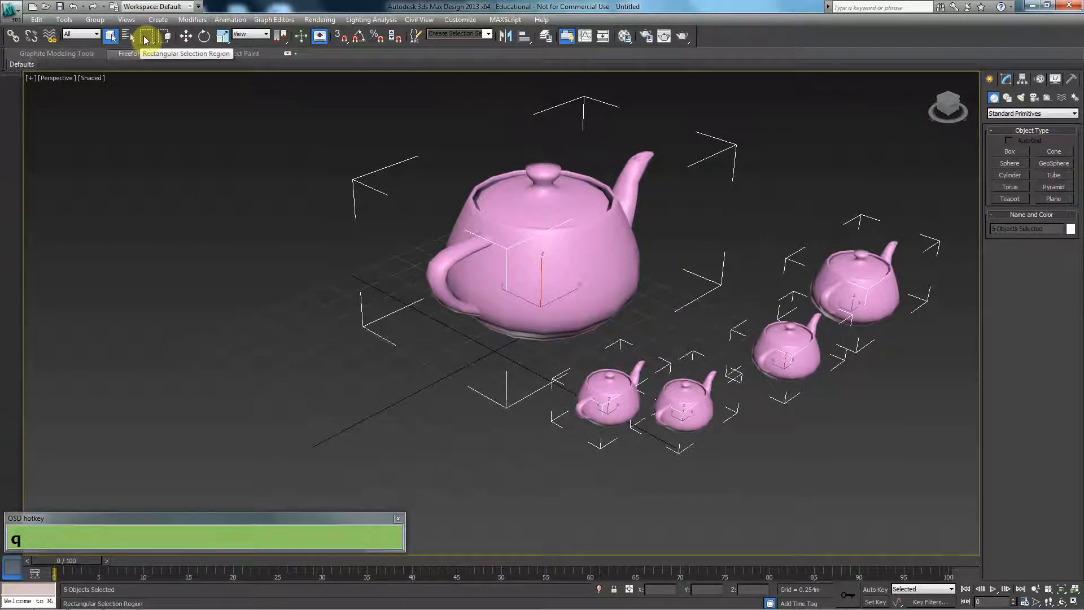
left_click(268, 229)
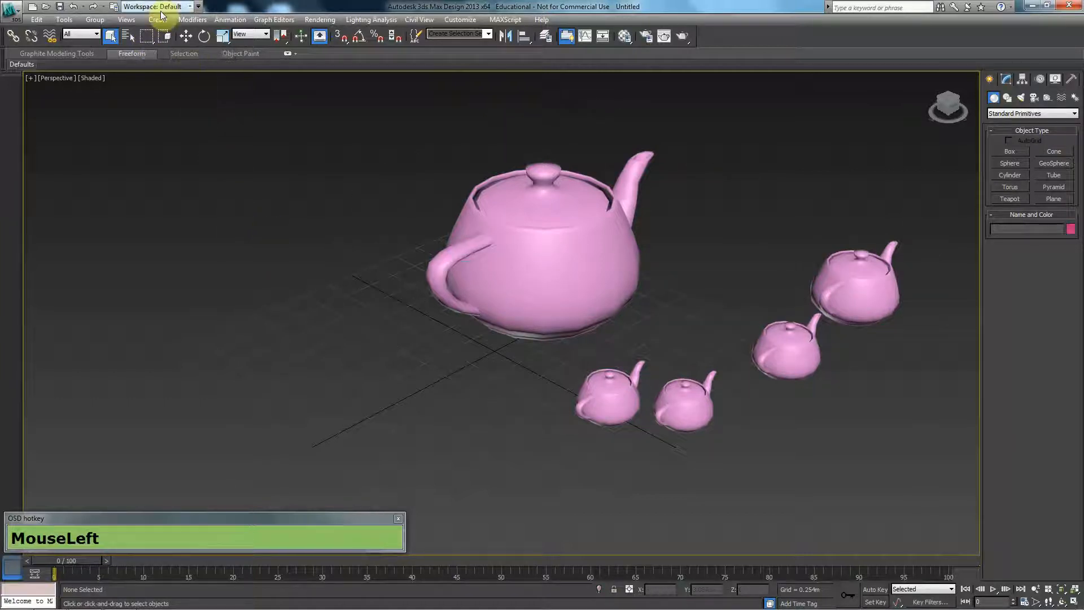
- With region selection in Crossing mode, select the large teapot with a rectangular region overlapping it, and clear the selection
left_click(163, 36)
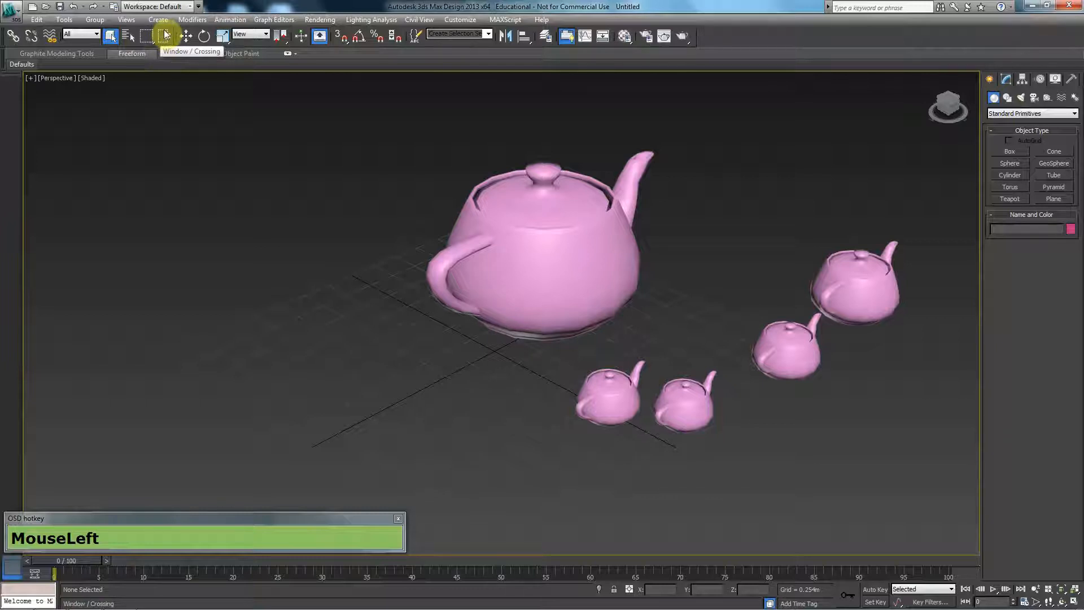
left_click(166, 36)
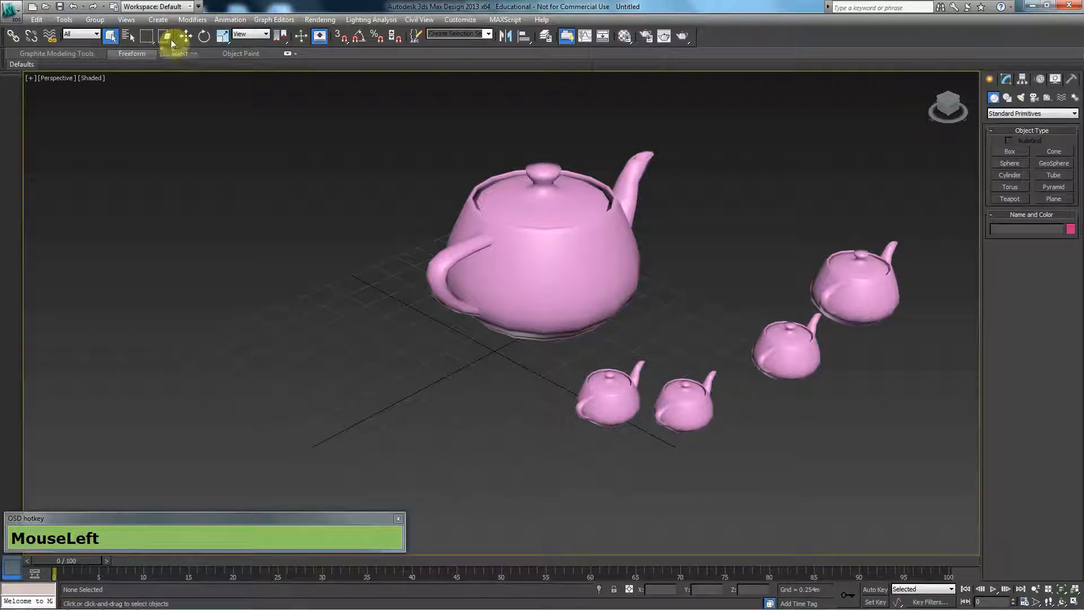
left_click_drag(330, 100, 347, 118)
left_click_drag(459, 281, 706, 353)
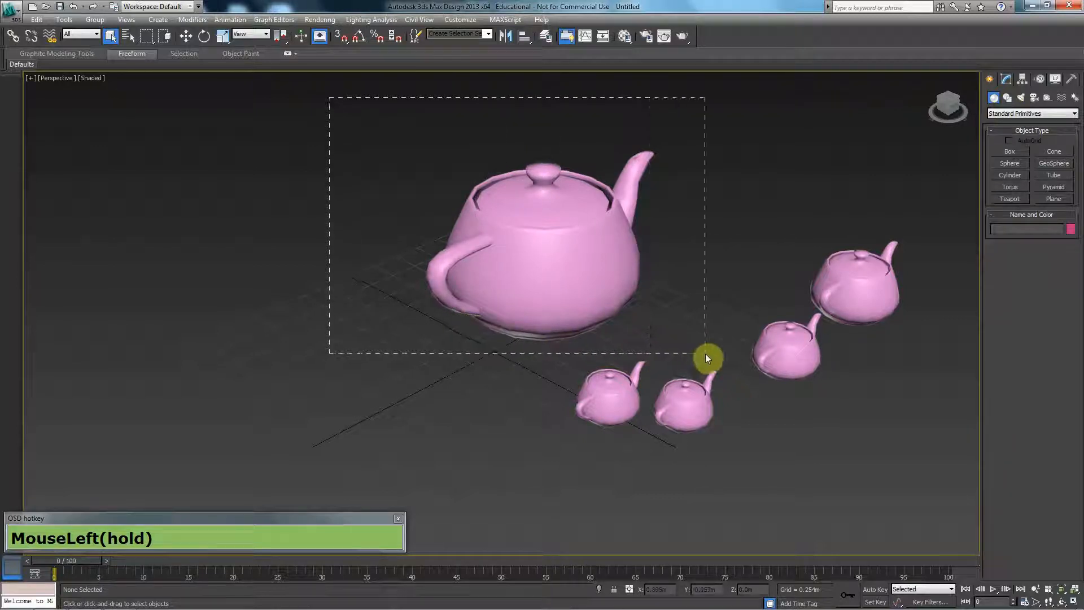
left_click_drag(457, 329, 463, 337)
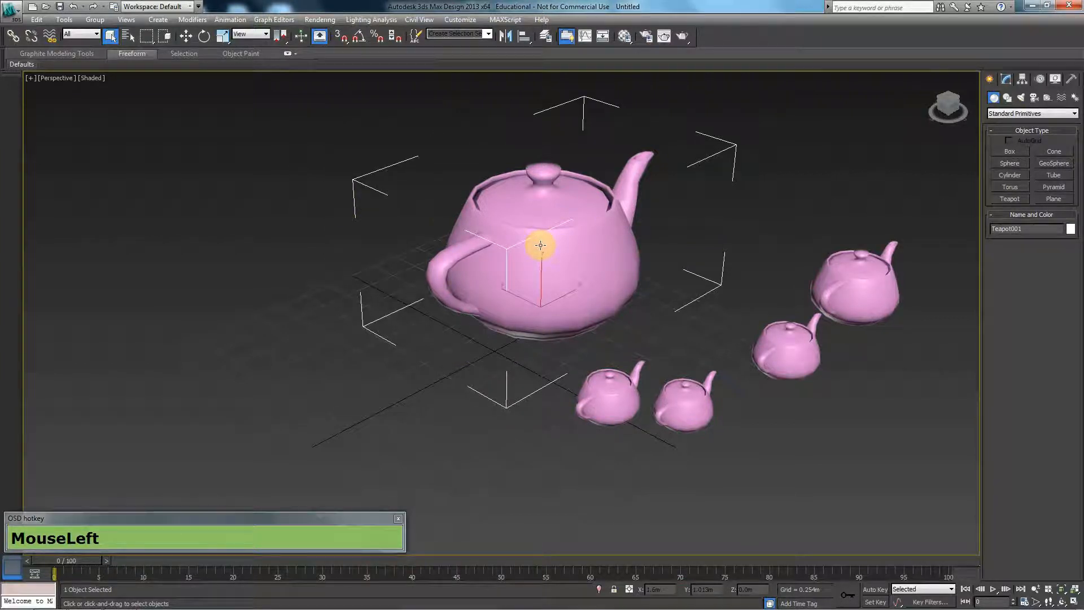
left_click(370, 151)
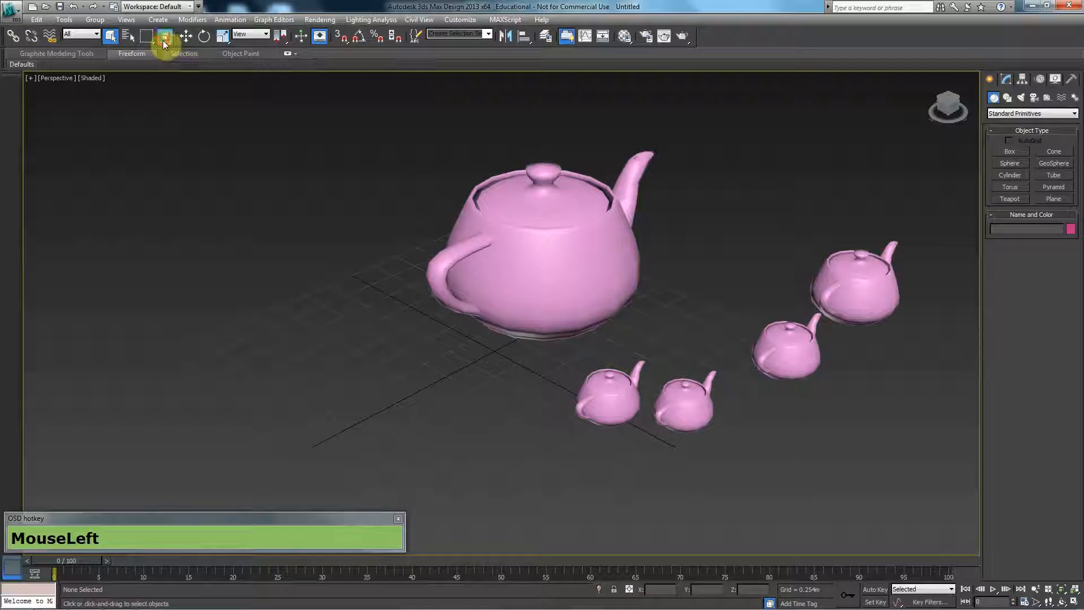
- Switch region selection to Window mode and try to select the large teapot with a rectangle covering only part of it
left_click(164, 41)
left_click_drag(378, 131, 496, 332)
mouse_move(545, 361)
left_mouse_down()
mouse_move(691, 366)
mouse_move(661, 354)
mouse_move(552, 362)
left_mouse_up()
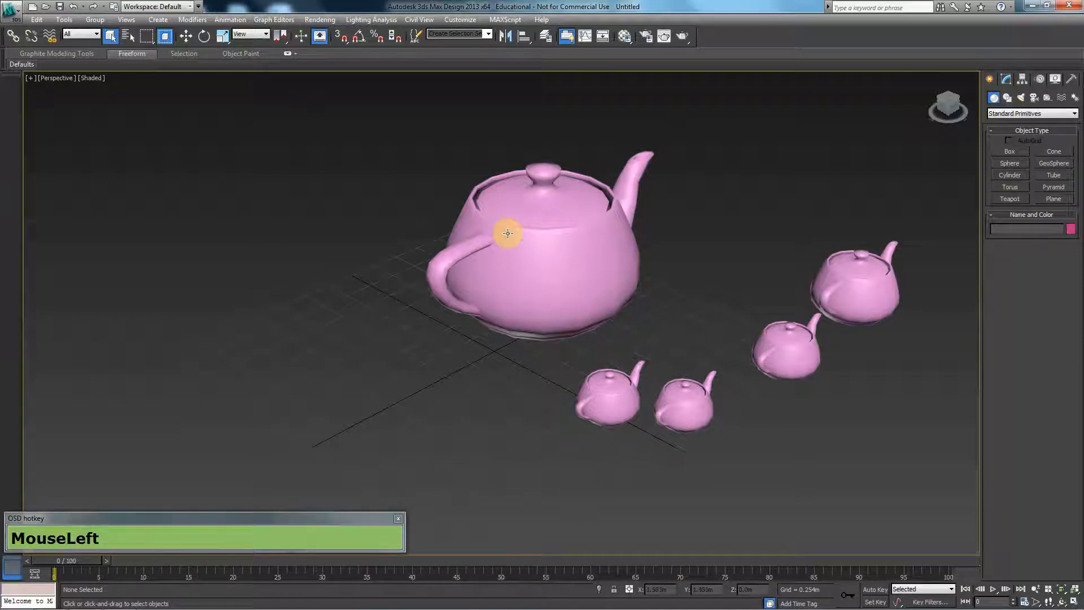
- Select the large teapot by fully enclosing it in a rectangular region, and repeat with a wider region partly covering a neighbouring small teapot
left_click_drag(363, 104, 704, 354)
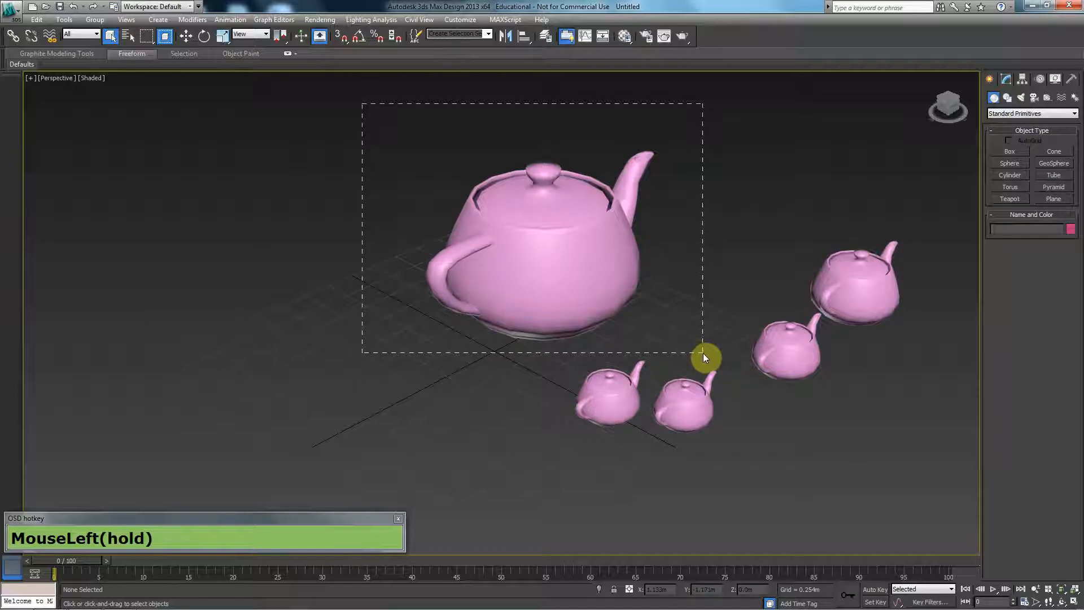
left_click_drag(703, 353, 702, 353)
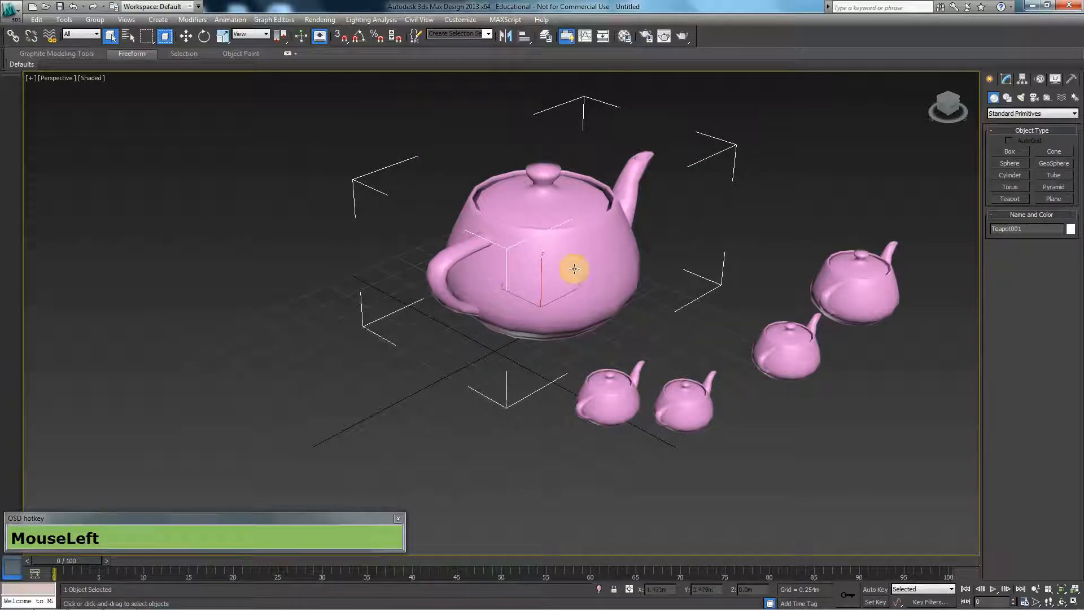
left_click_drag(366, 89, 697, 354)
left_click_drag(771, 356, 784, 354)
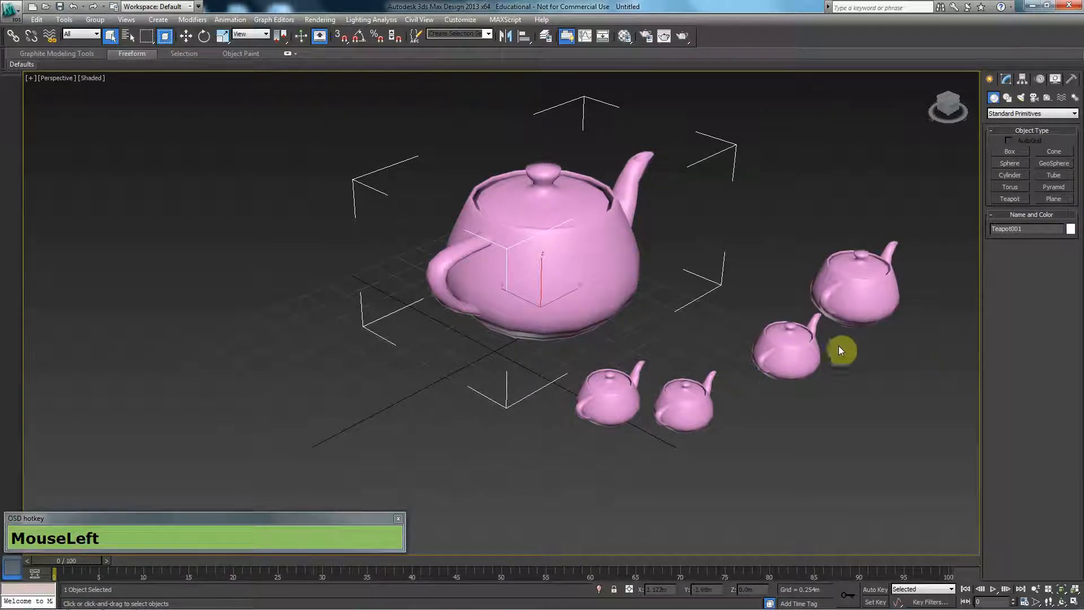
- Move the large teapot a short distance, switch region selection back to Crossing mode, and clear the selection
left_click(187, 37)
left_click_drag(574, 300, 550, 326)
left_click(166, 37)
left_click(287, 277)
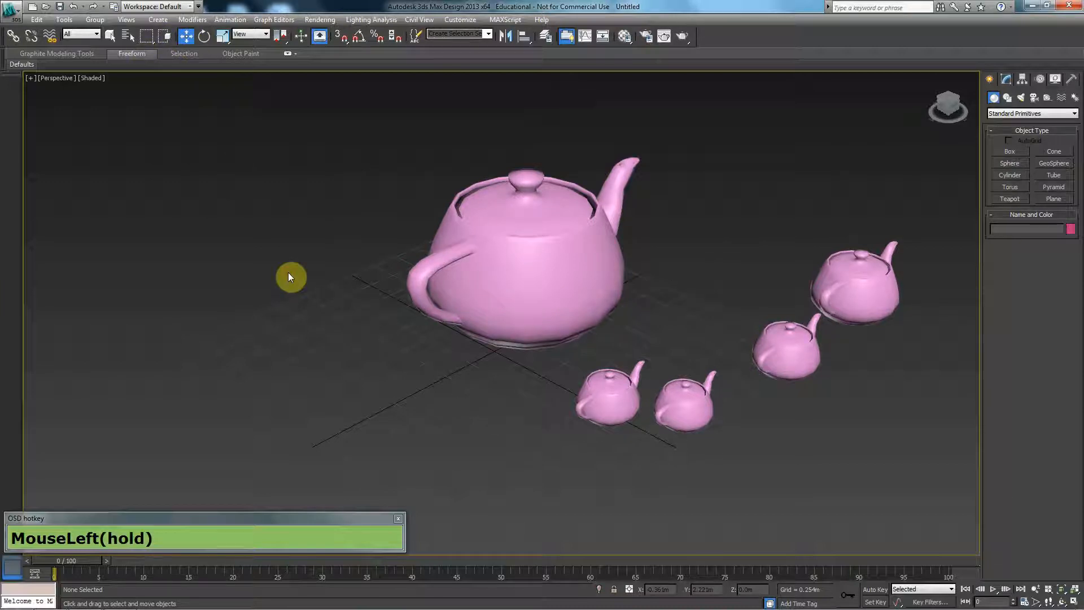